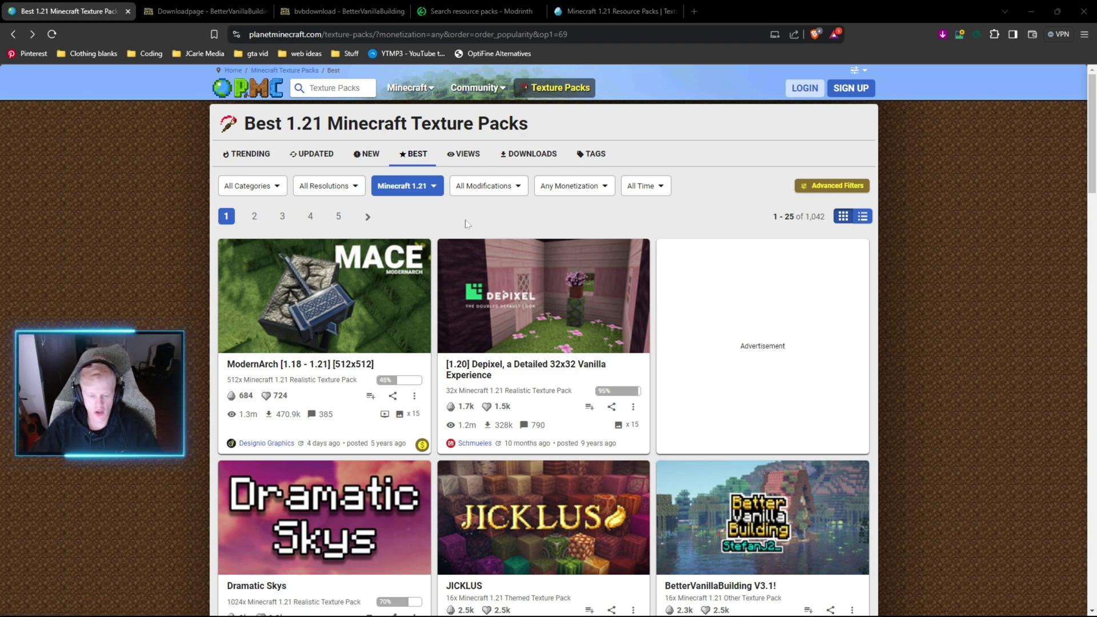
# Filter Planet Minecraft's best texture packs to Minecraft 1.21 and browse the results grid.
pyautogui.click(433, 186)
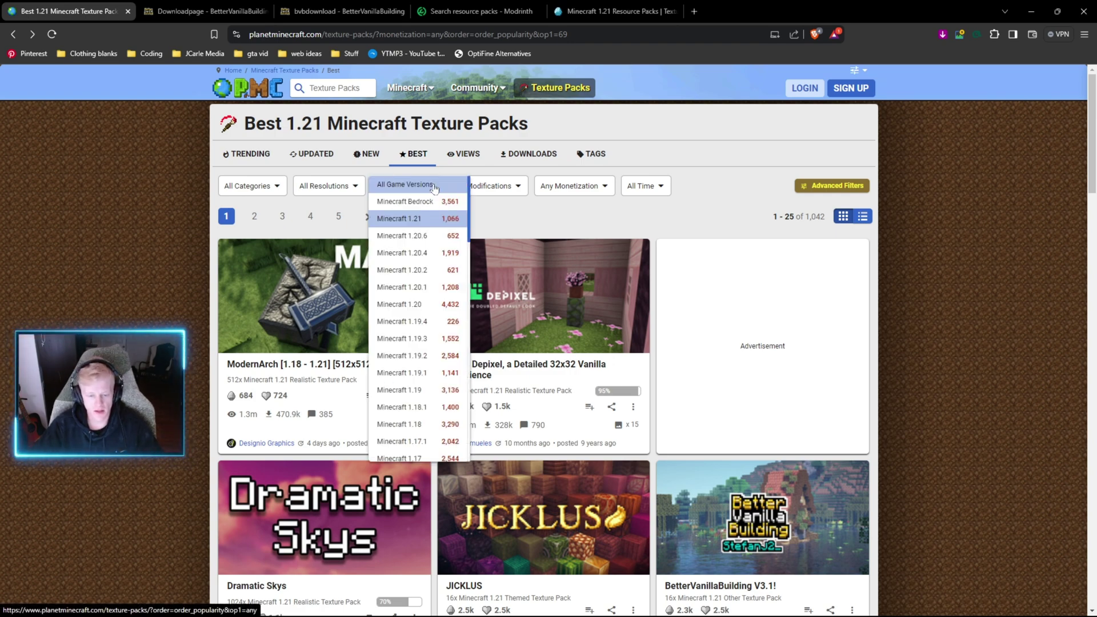
pyautogui.click(436, 223)
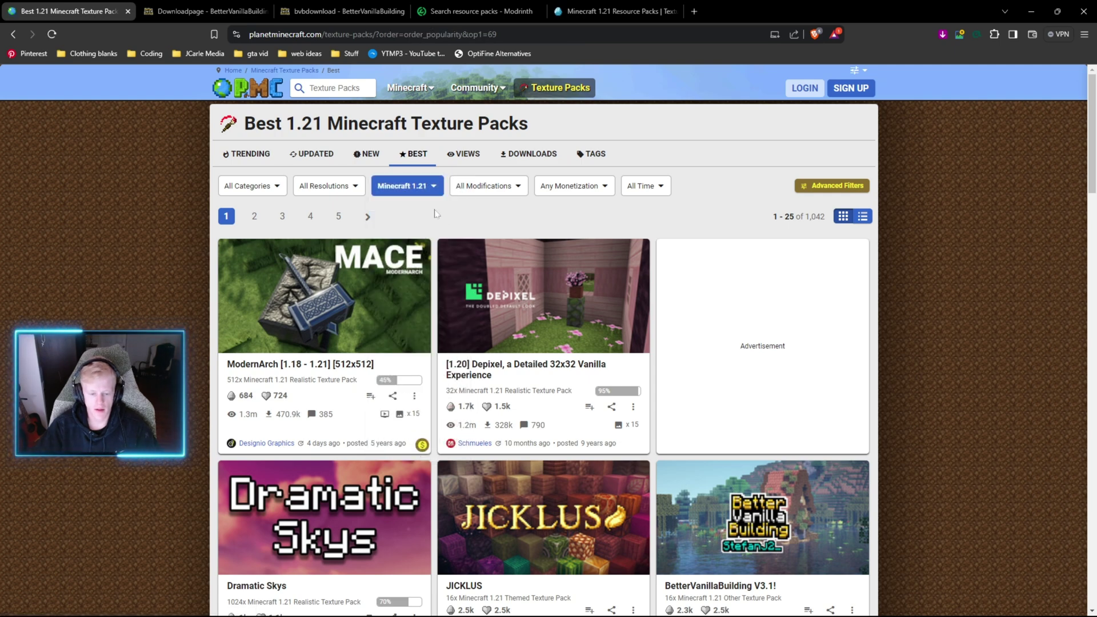
pyautogui.scroll(-6, 436, 214)
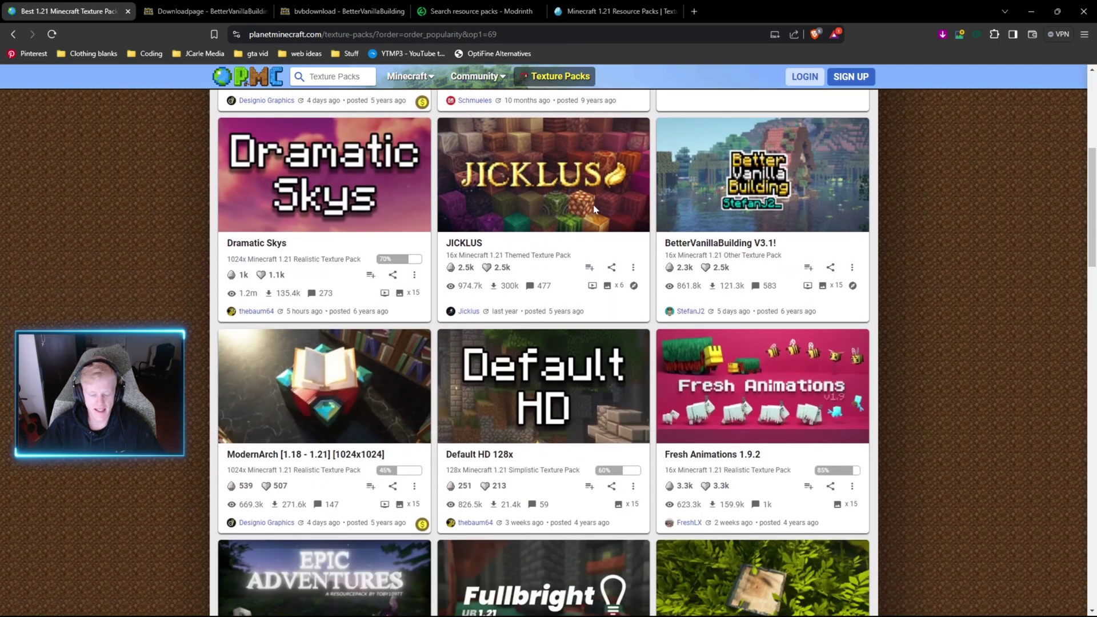
pyautogui.scroll(-2, 594, 221)
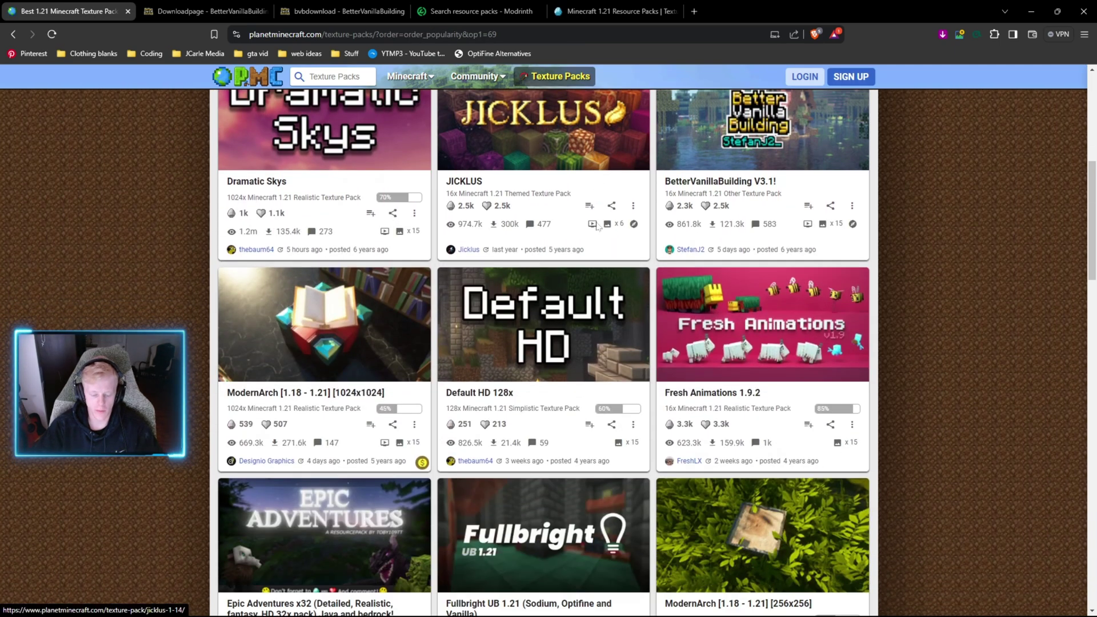
pyautogui.scroll(3, 617, 228)
pyautogui.scroll(-1, 621, 231)
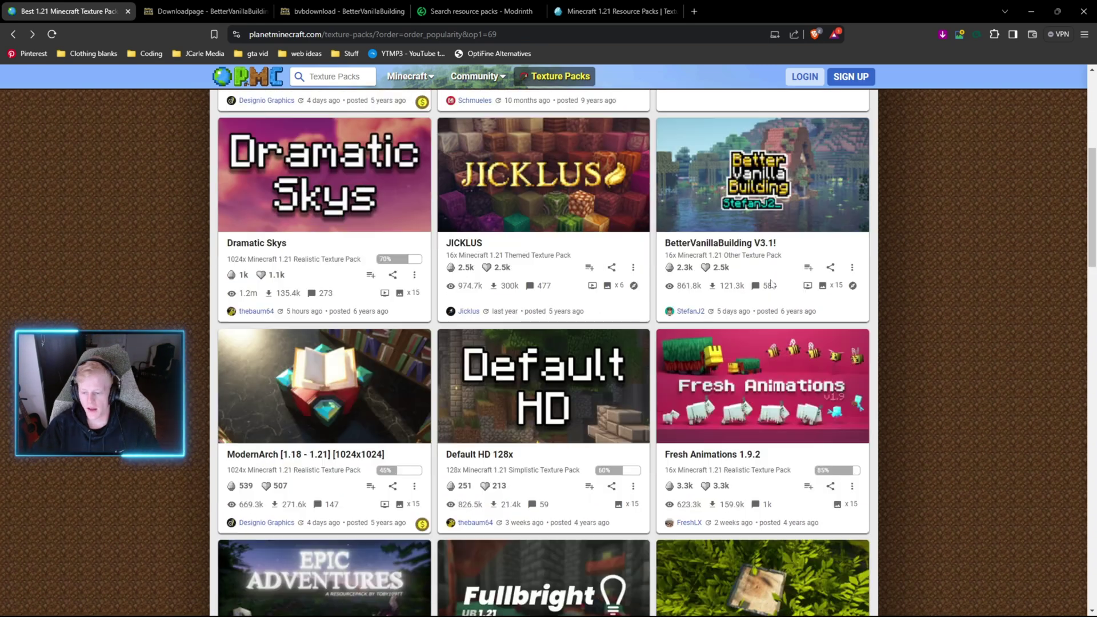
# Download BetterVanillaBuilding V3.1! and continue past the leave-site notice to its external page.
pyautogui.click(728, 244)
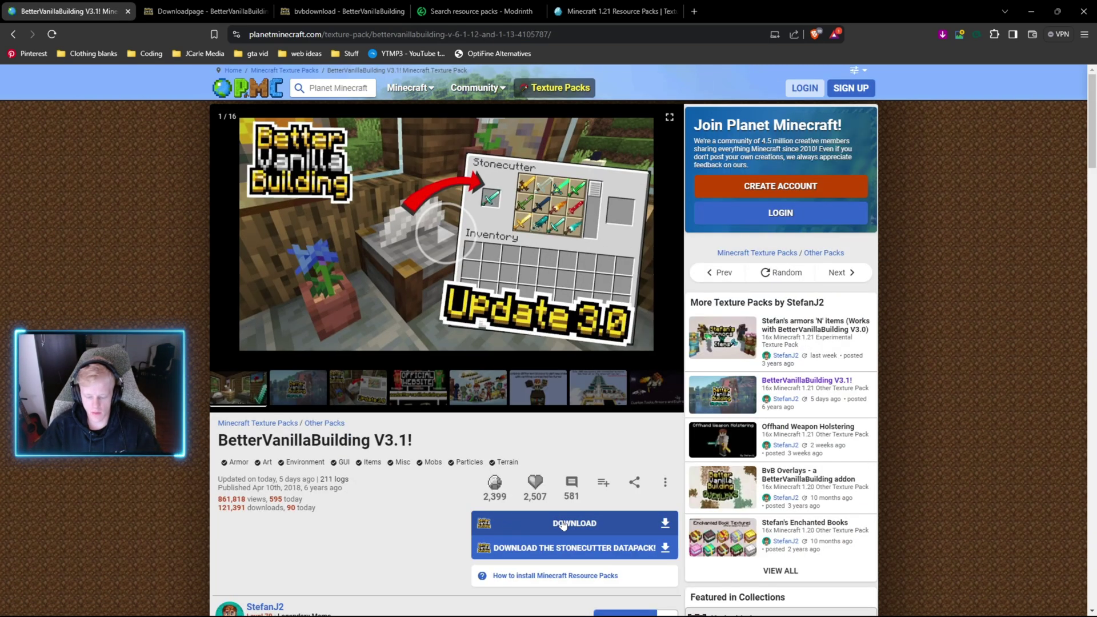
pyautogui.click(588, 523)
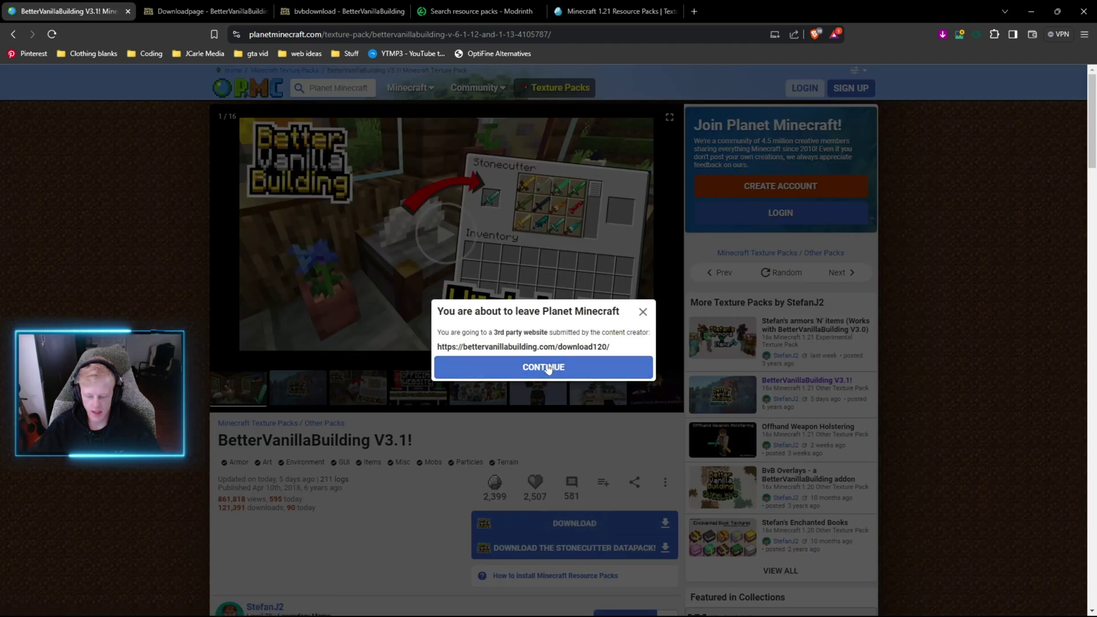
pyautogui.click(614, 368)
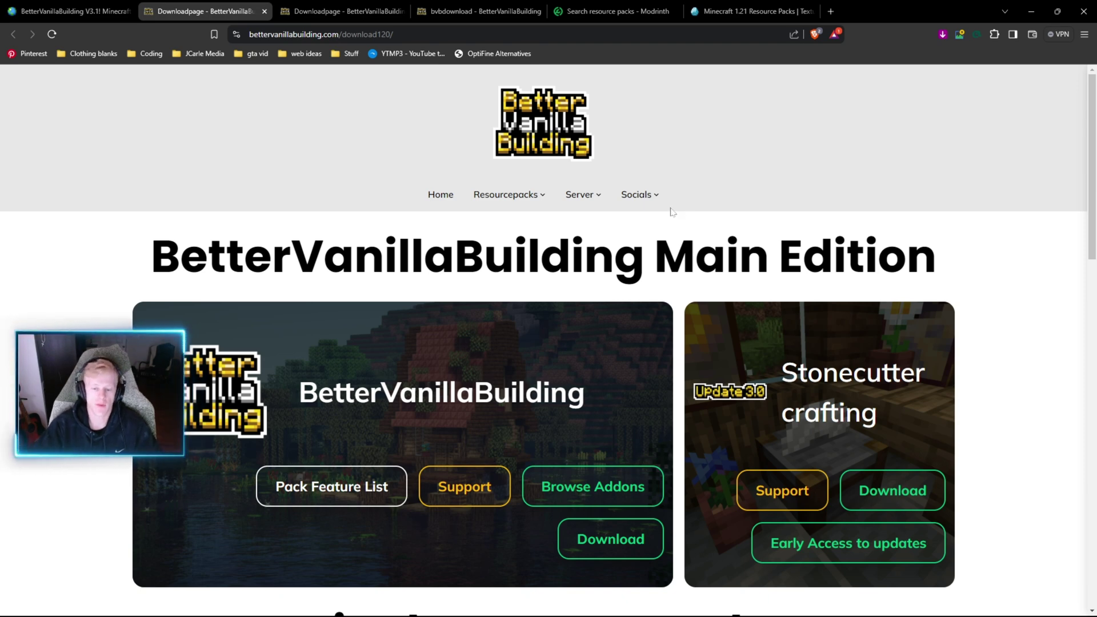
# Download BetterVanillaBuilding from its Main Edition CurseForge page and save it to T-Gs.
pyautogui.scroll(-1, 668, 209)
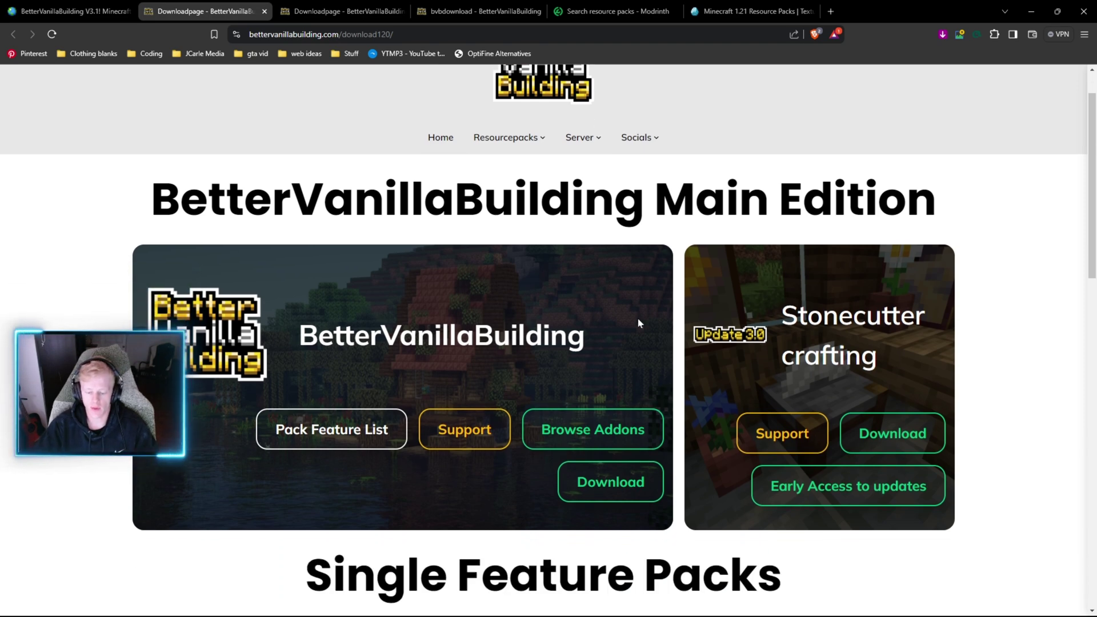
pyautogui.click(616, 484)
pyautogui.scroll(-2, 725, 502)
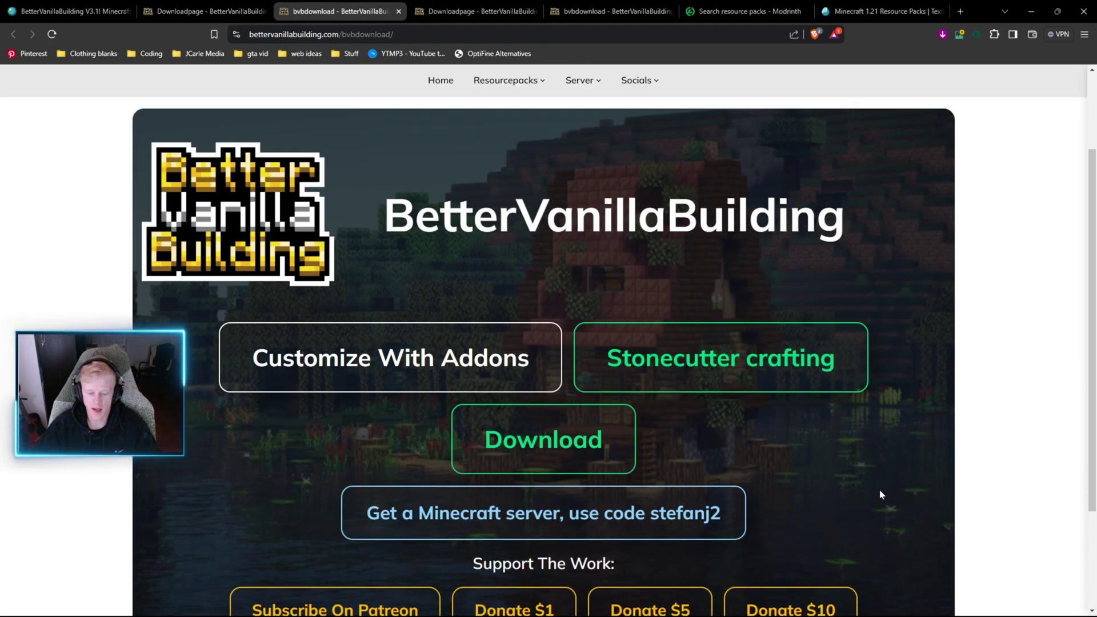
pyautogui.click(530, 435)
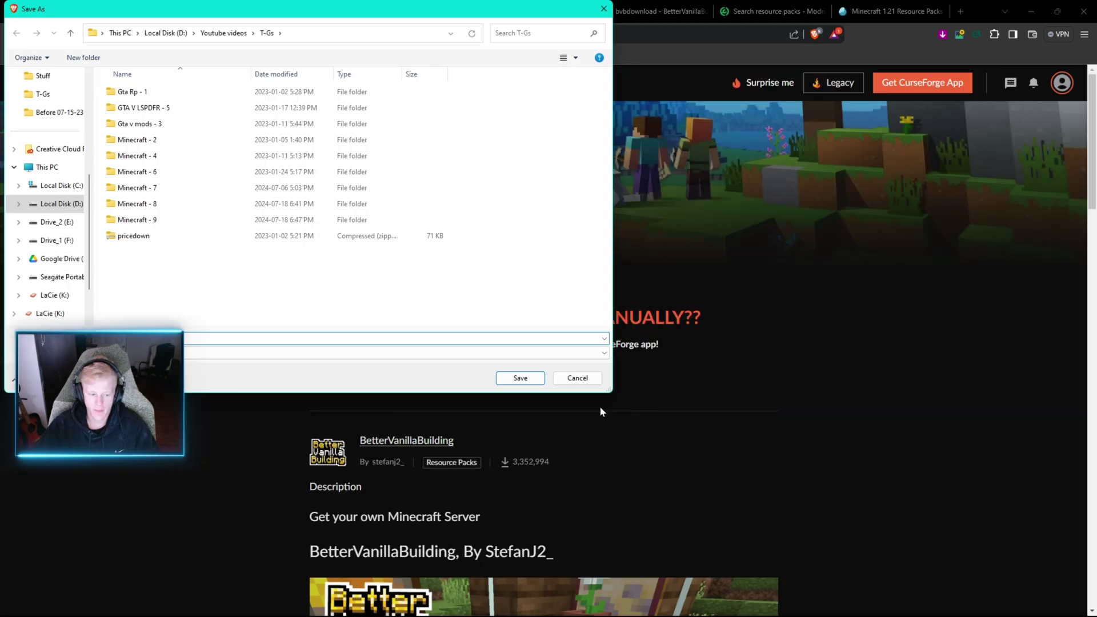
pyautogui.click(521, 379)
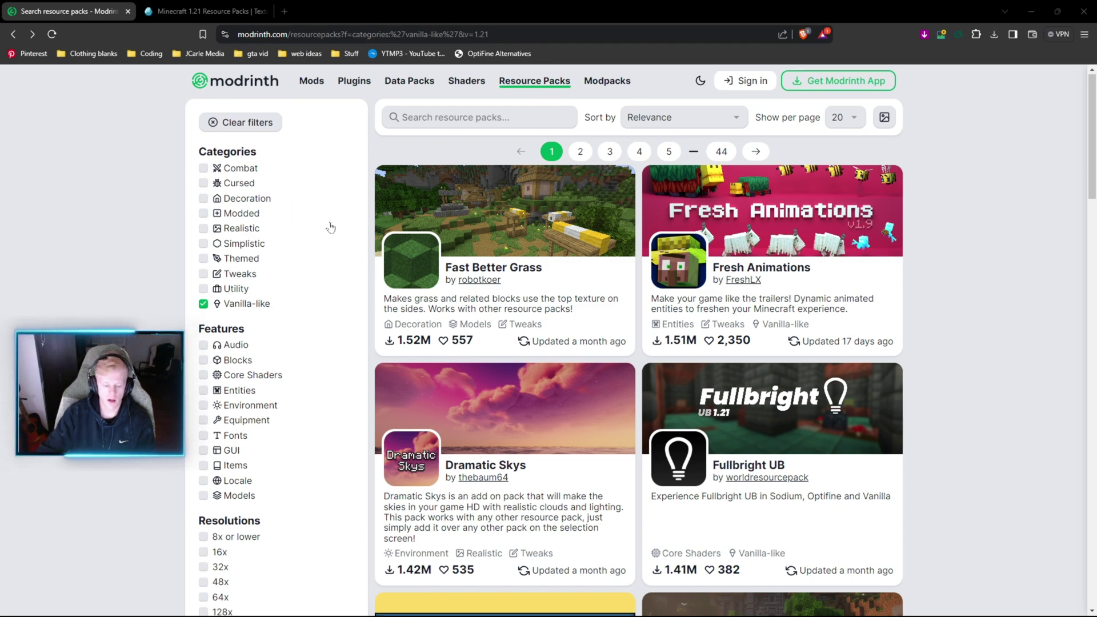
# Open the Default HD pack page from Modrinth's resource pack results.
pyautogui.scroll(-4, 317, 254)
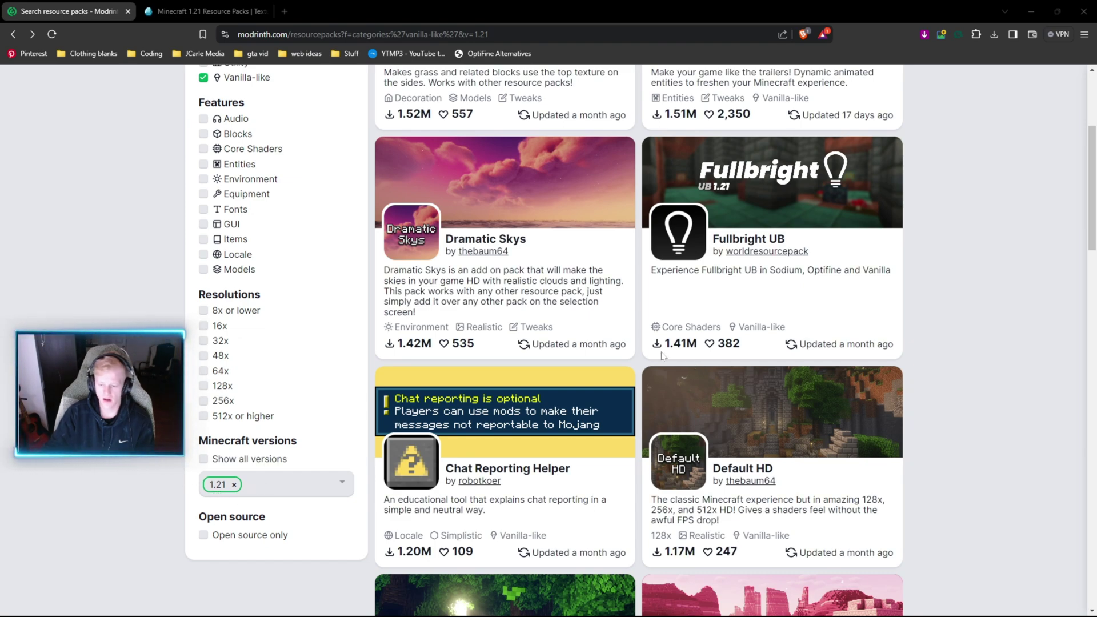
pyautogui.scroll(4, 661, 355)
pyautogui.scroll(-5, 714, 388)
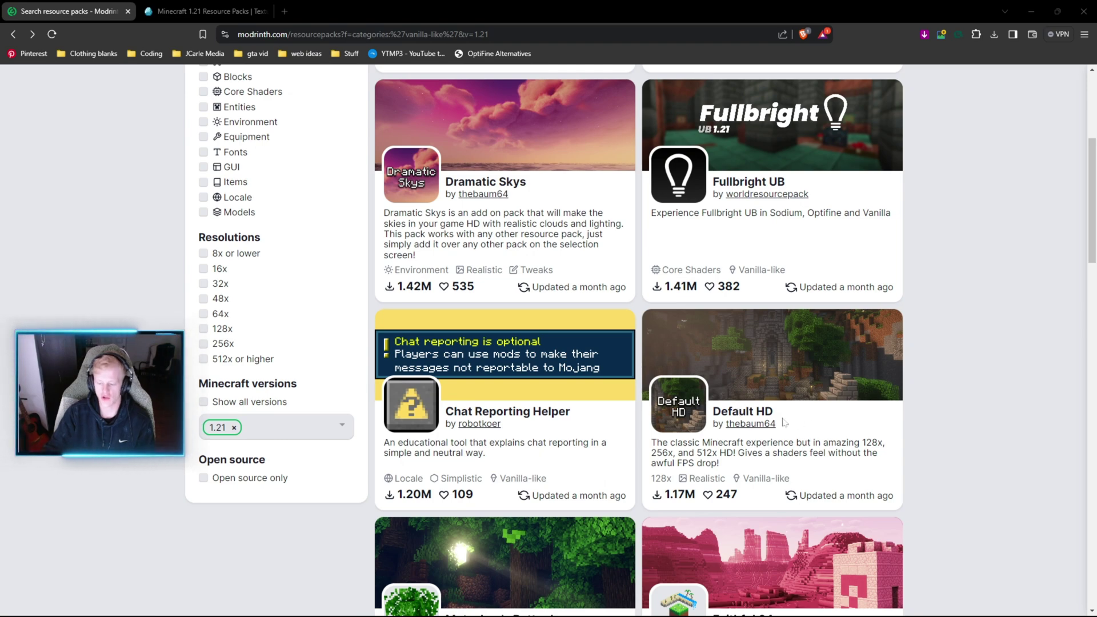
pyautogui.click(825, 423)
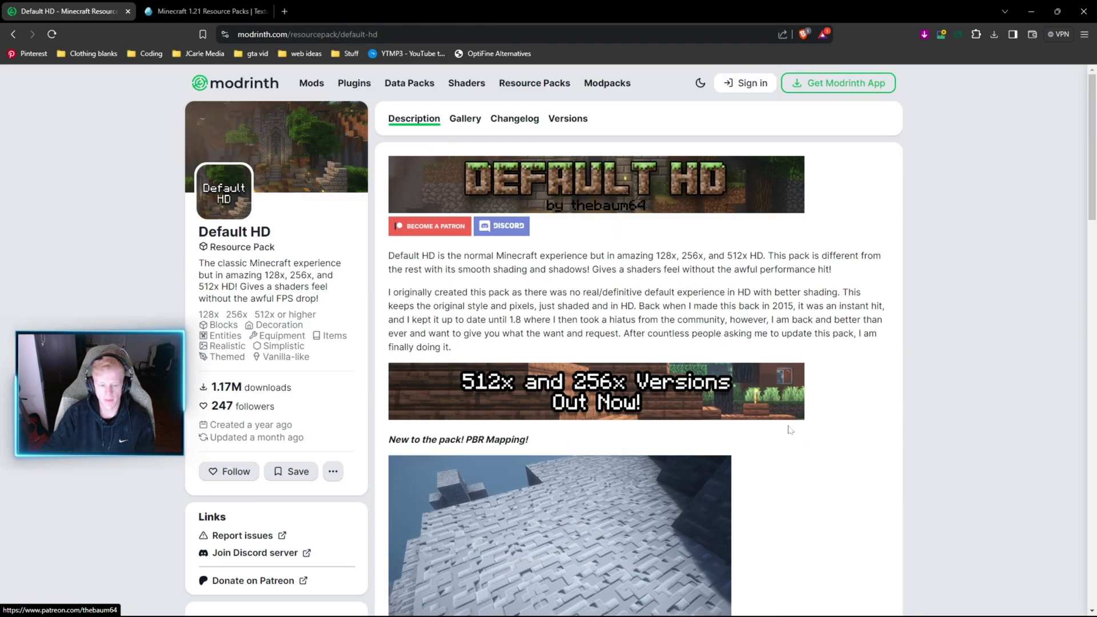
# Save Default HD Demo/Alpha 1.7.3 to T-Gs, then switch to the resourcepack.net tab.
pyautogui.scroll(-3, 771, 423)
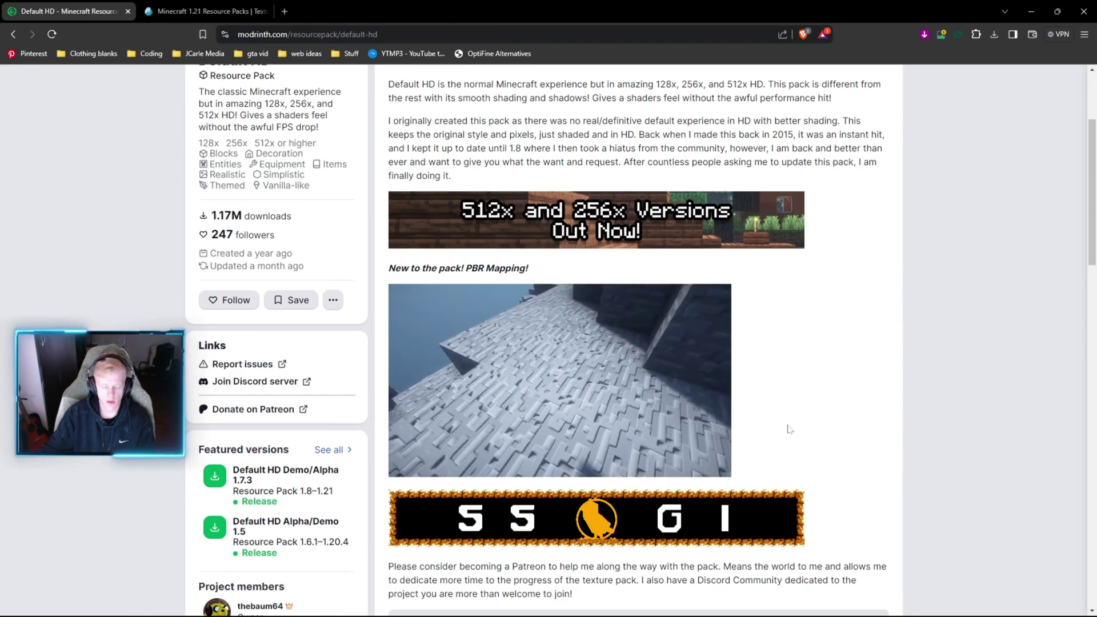
pyautogui.scroll(-1, 311, 437)
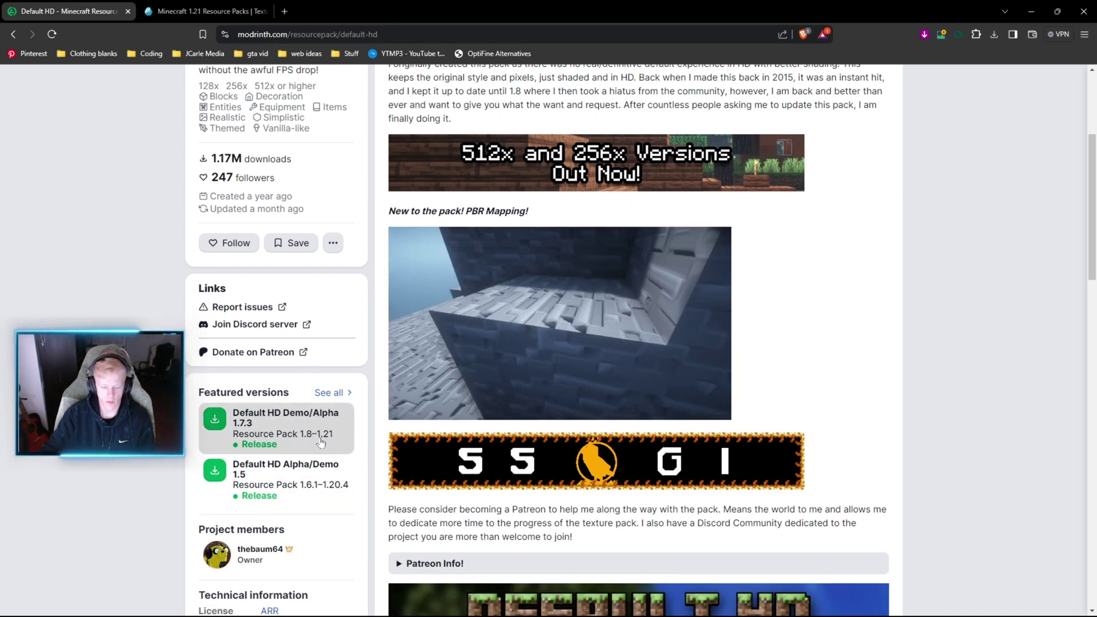
pyautogui.click(215, 423)
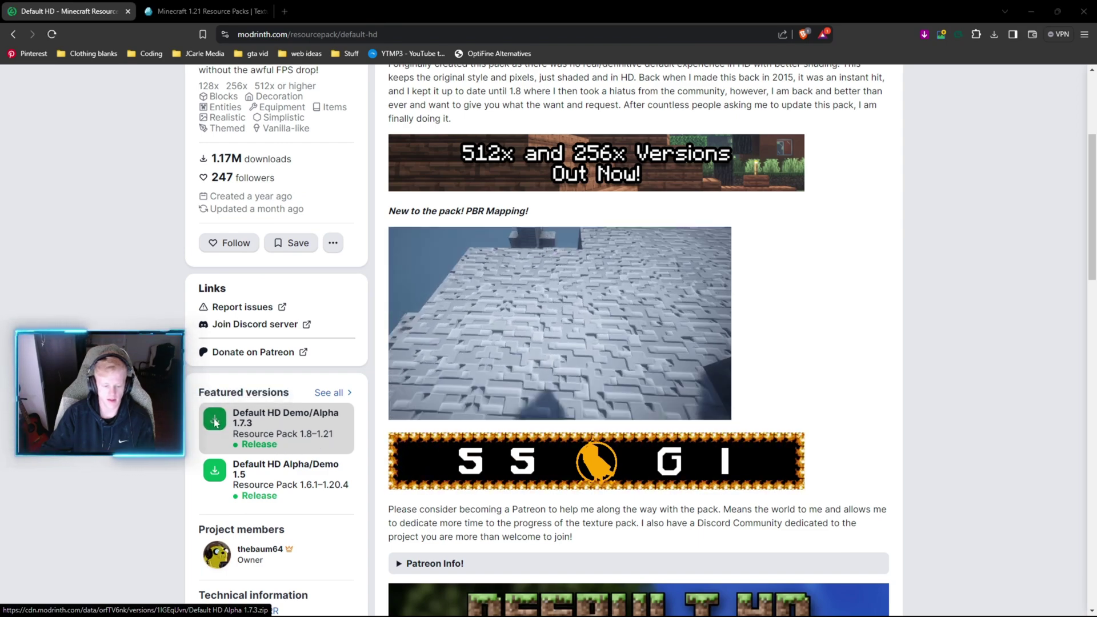
pyautogui.click(521, 378)
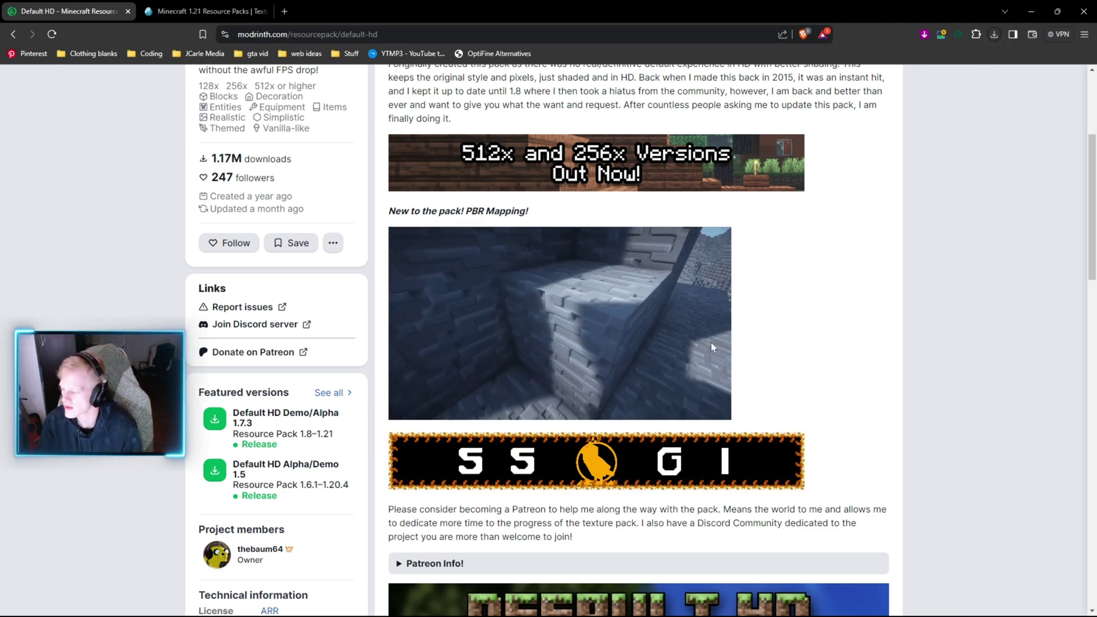
pyautogui.hotkey('ctrl', 'Tab')
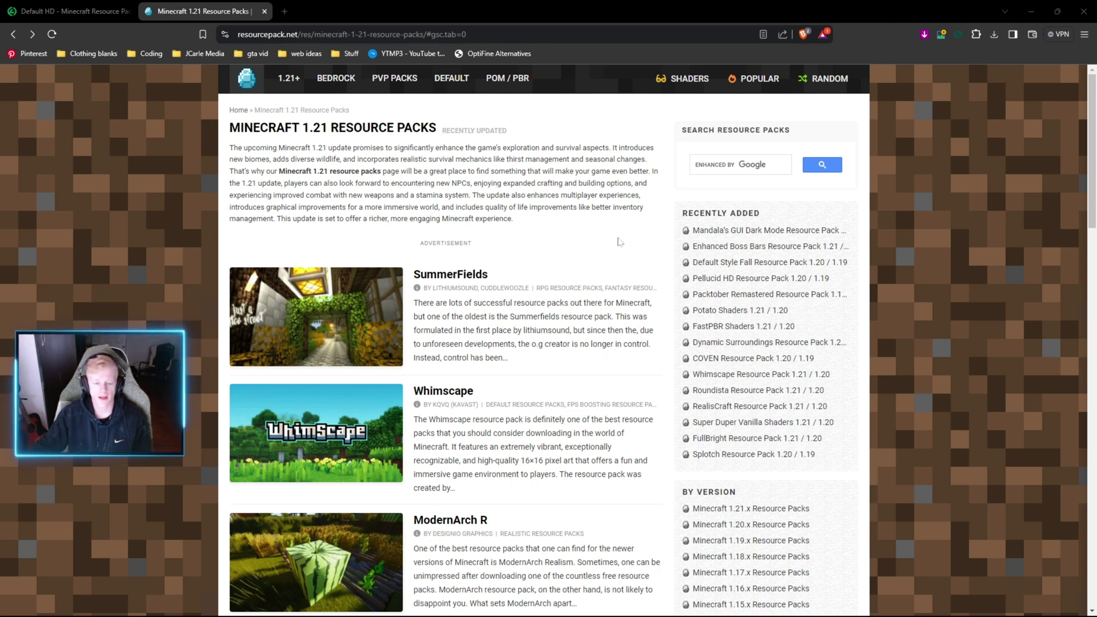
# Download the SummerFields pack's [1.21.x] Java link from resourcepack.net and save it.
pyautogui.scroll(-2, 620, 251)
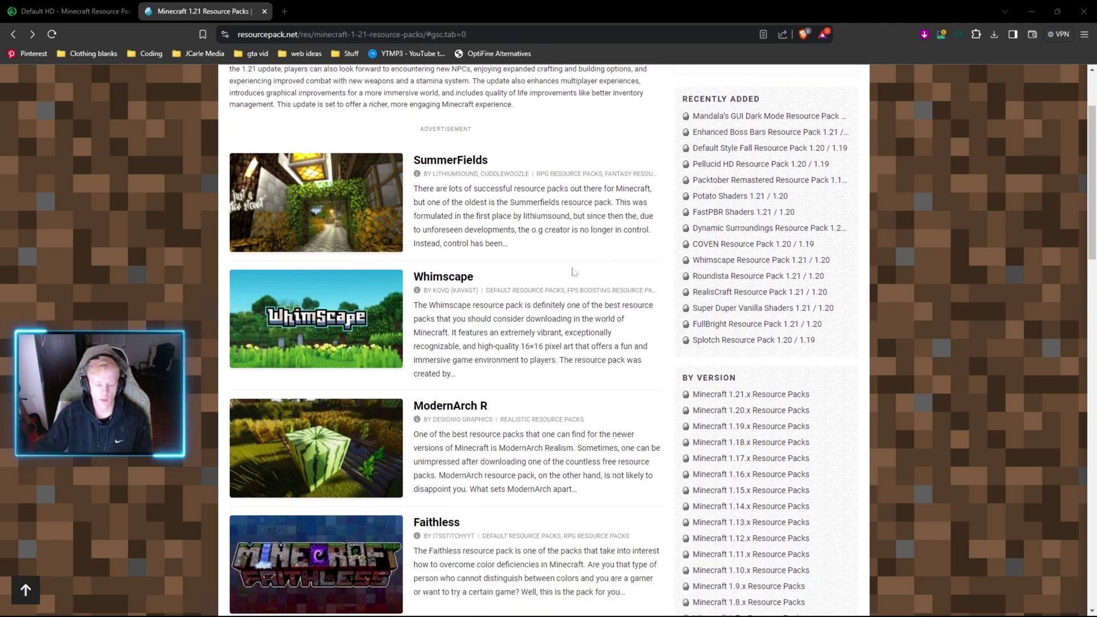
pyautogui.click(451, 161)
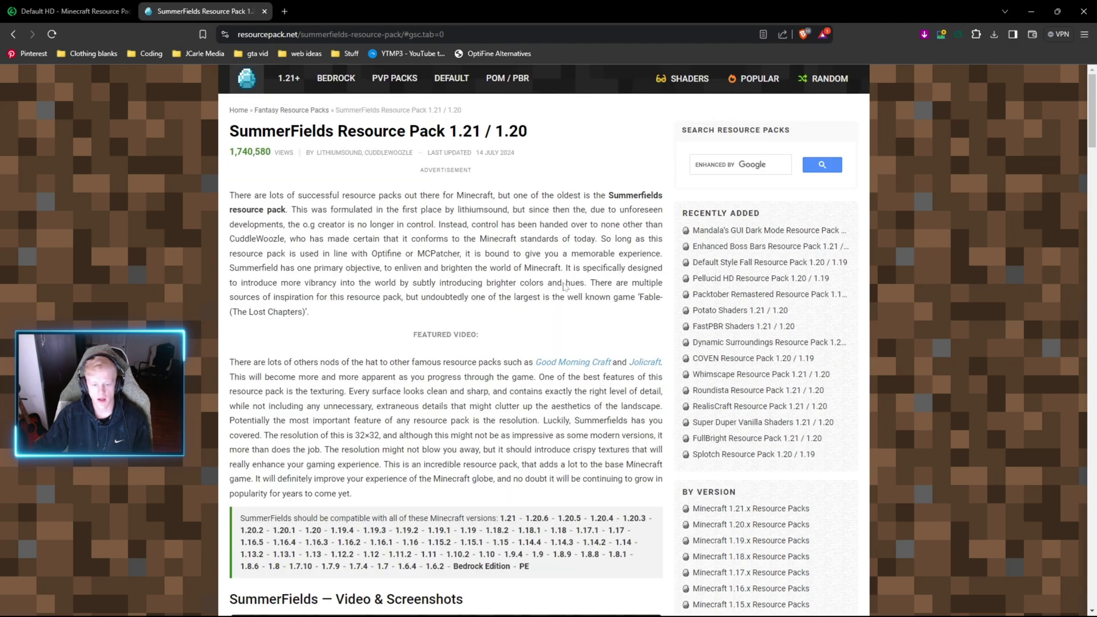
pyautogui.scroll(-20, 562, 283)
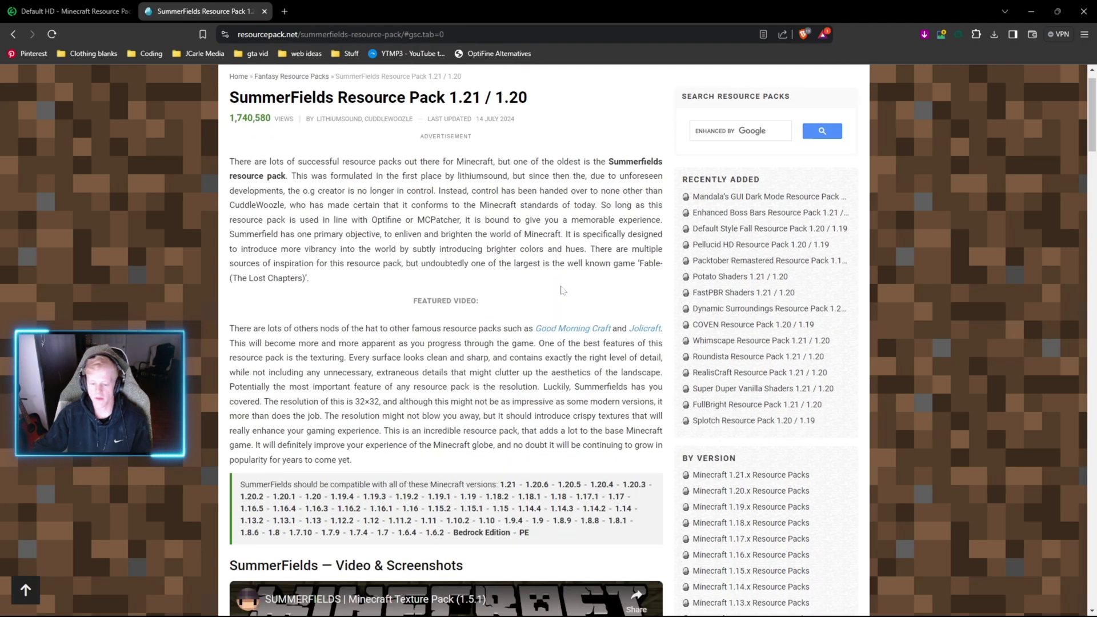
pyautogui.scroll(-3, 579, 290)
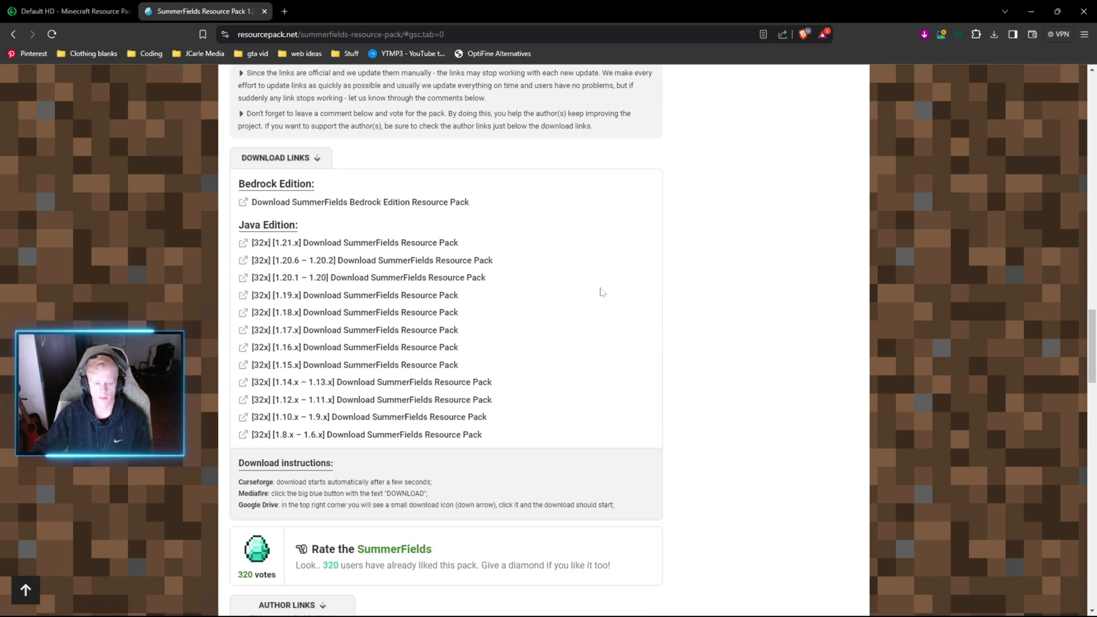
pyautogui.click(327, 247)
pyautogui.click(518, 381)
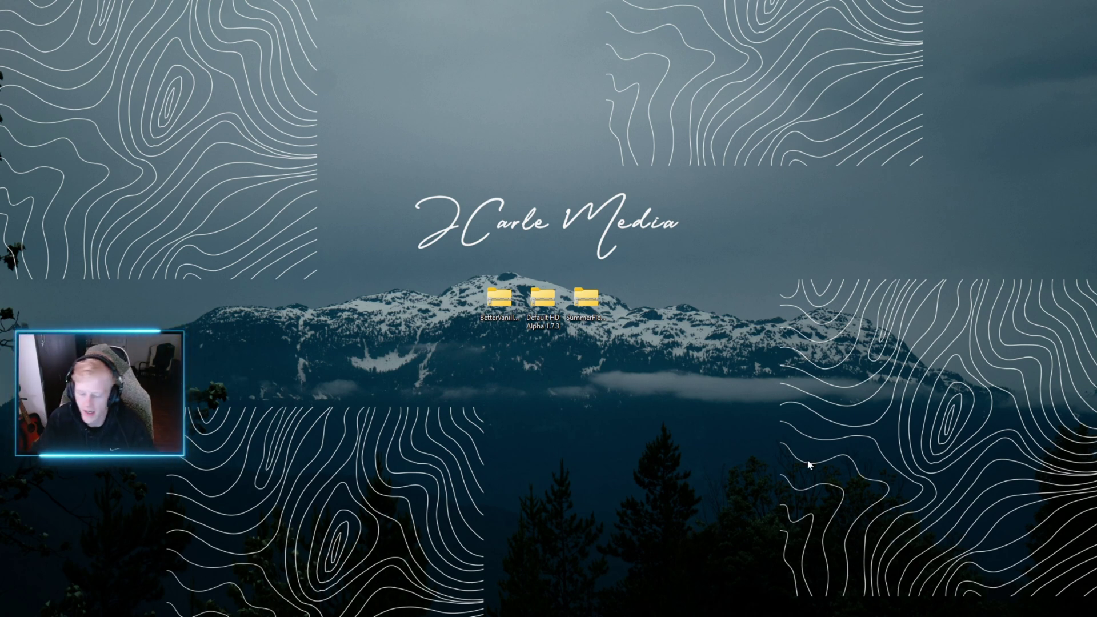
# Open Minecraft's resourcepacks folder from Options > Resource Packs and drag the three packs in.
pyautogui.click(625, 605)
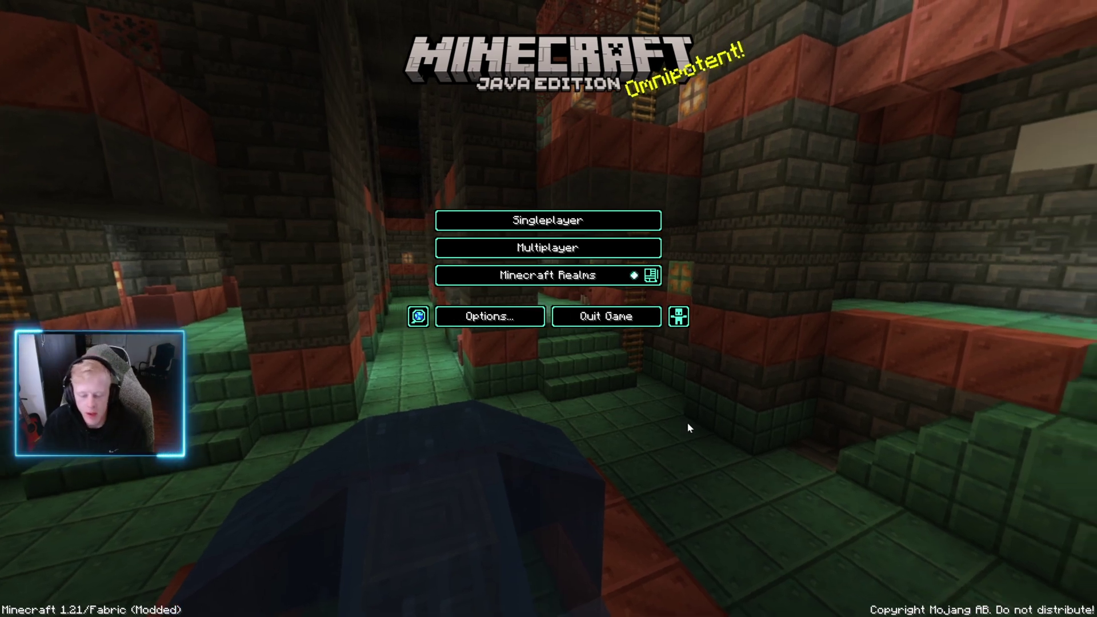
pyautogui.click(499, 323)
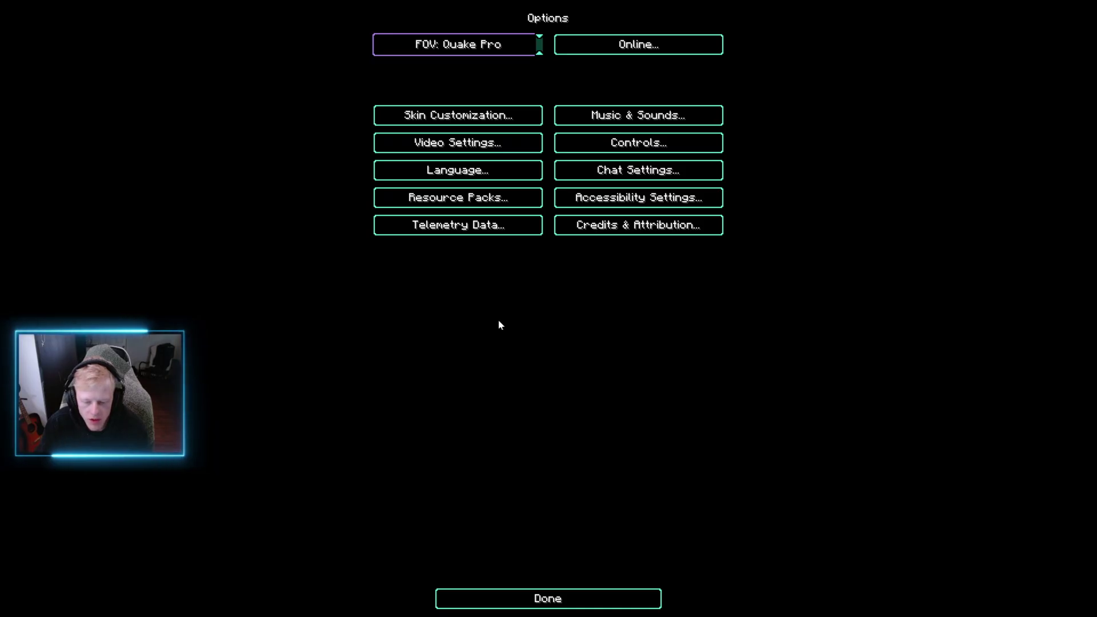
pyautogui.click(454, 200)
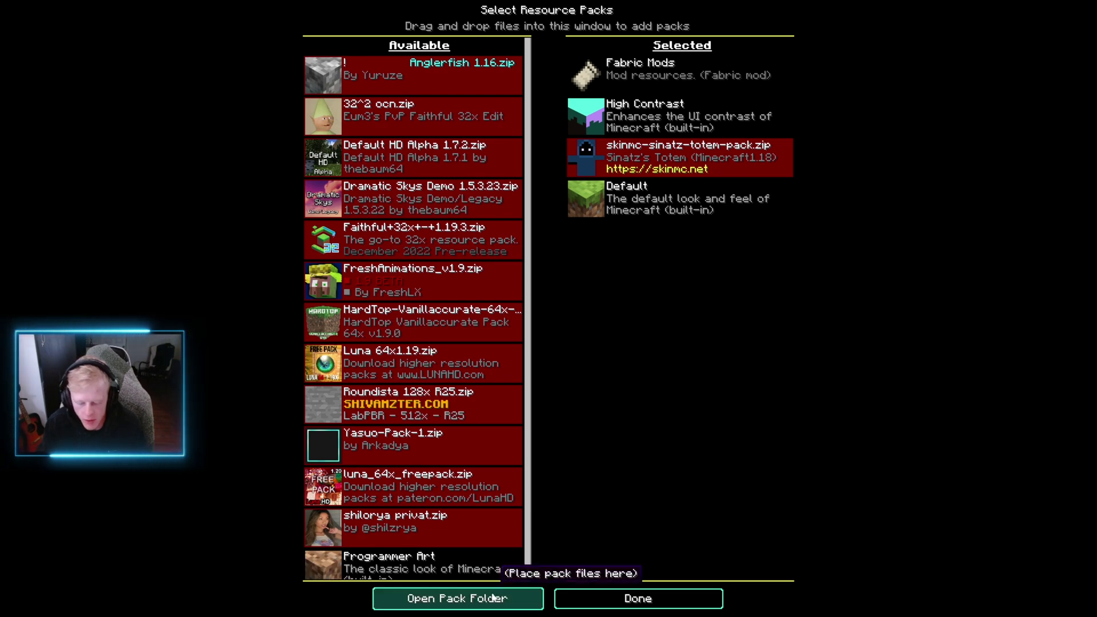
pyautogui.click(456, 598)
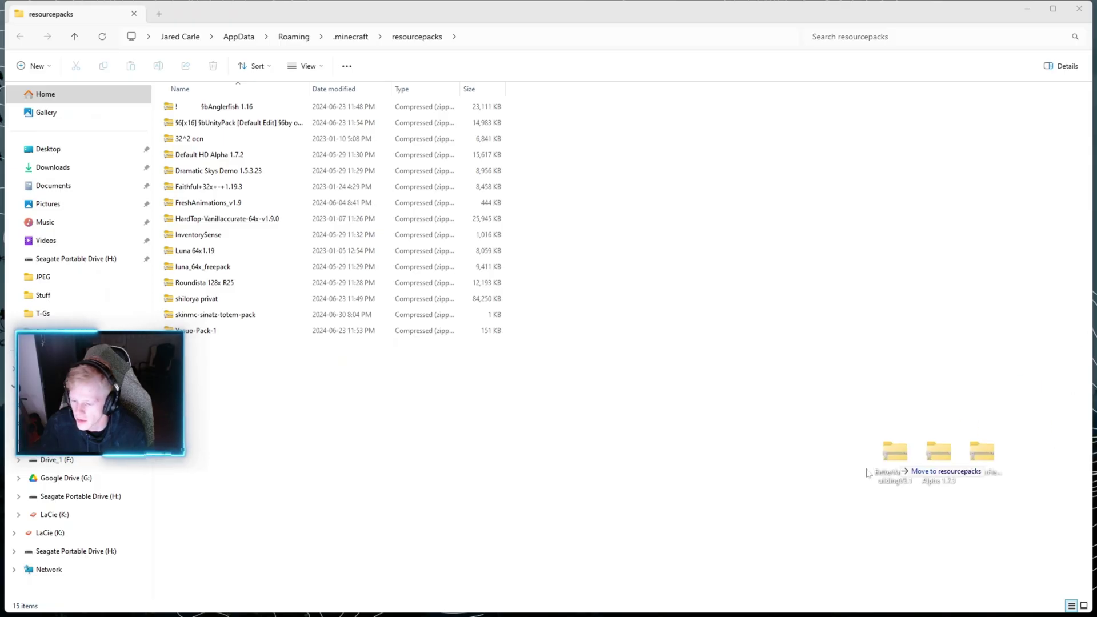
pyautogui.moveTo(891, 463); pyautogui.dragTo(355, 396)
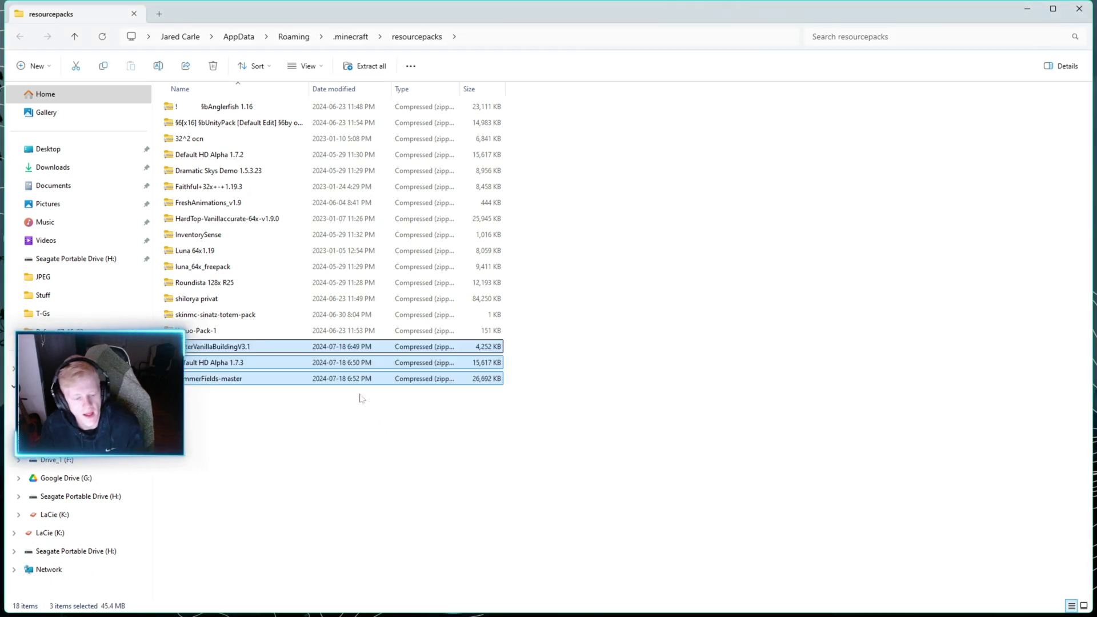
# Deselect the newly added pack files and return to Minecraft.
pyautogui.click(364, 404)
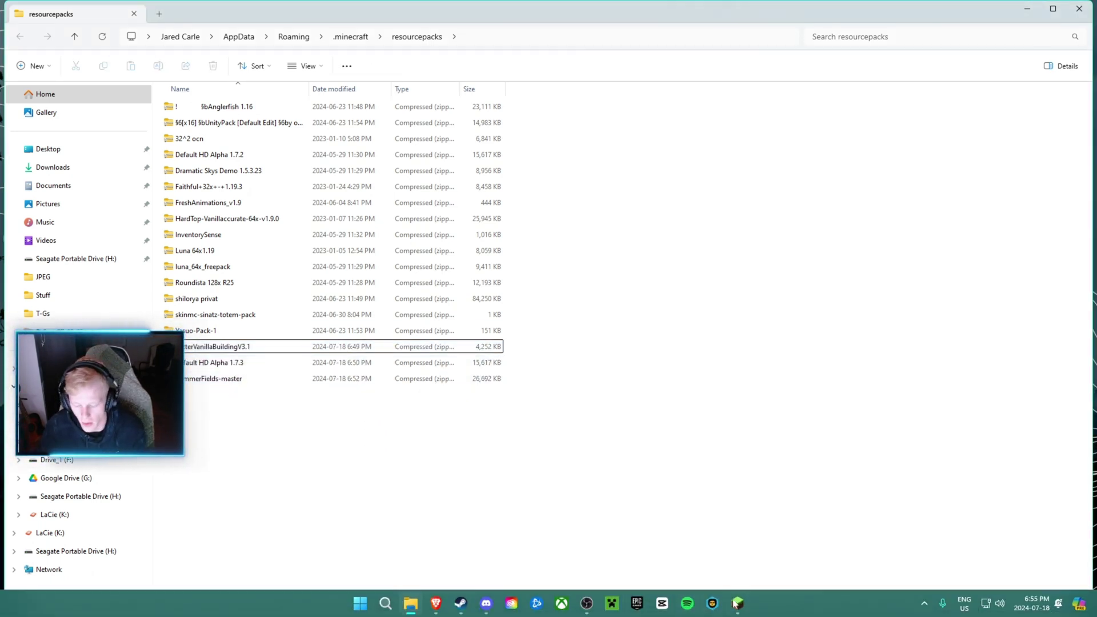
pyautogui.click(738, 603)
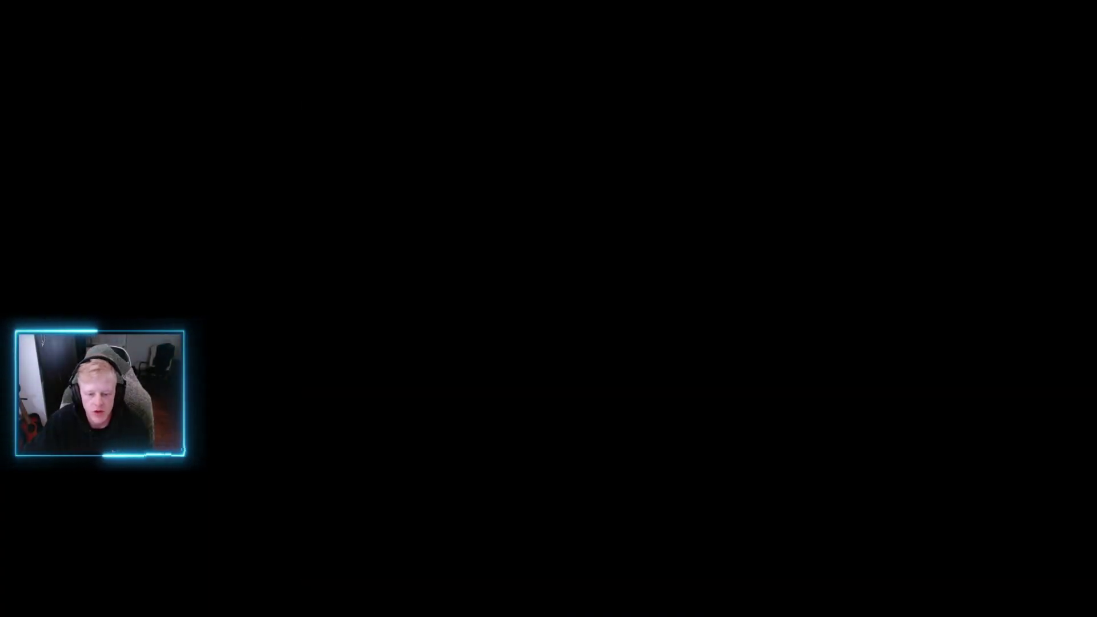
# Enable BetterVanillaBuildingV3.1, Default HD Alpha 1.7.3 and Dramatic Skys Demo, accept the warning, and apply.
pyautogui.click(322, 156)
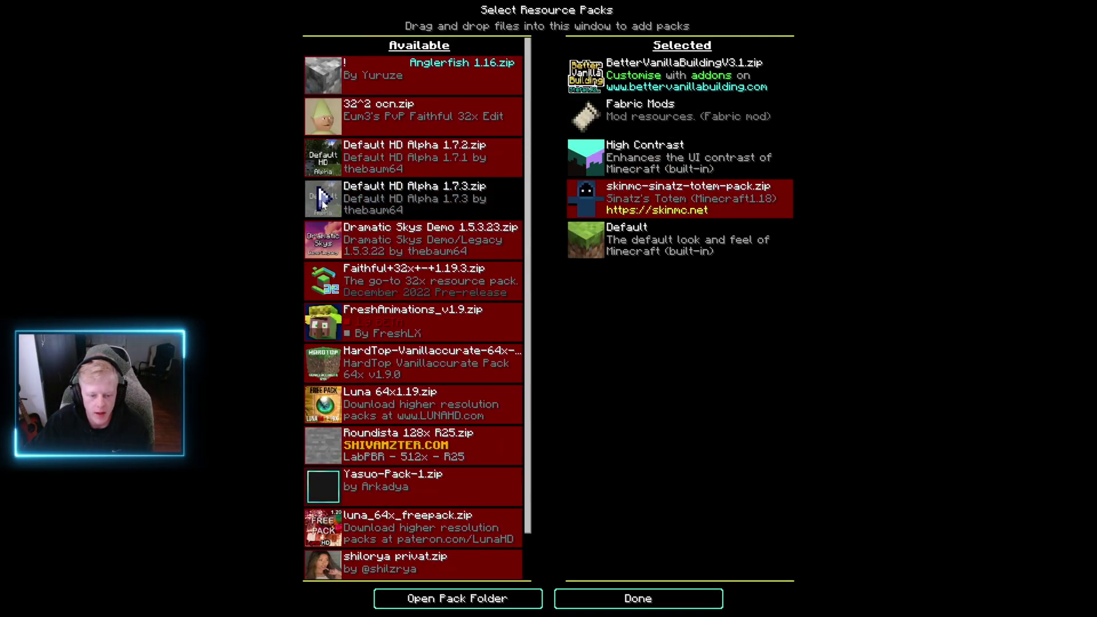
pyautogui.click(321, 199)
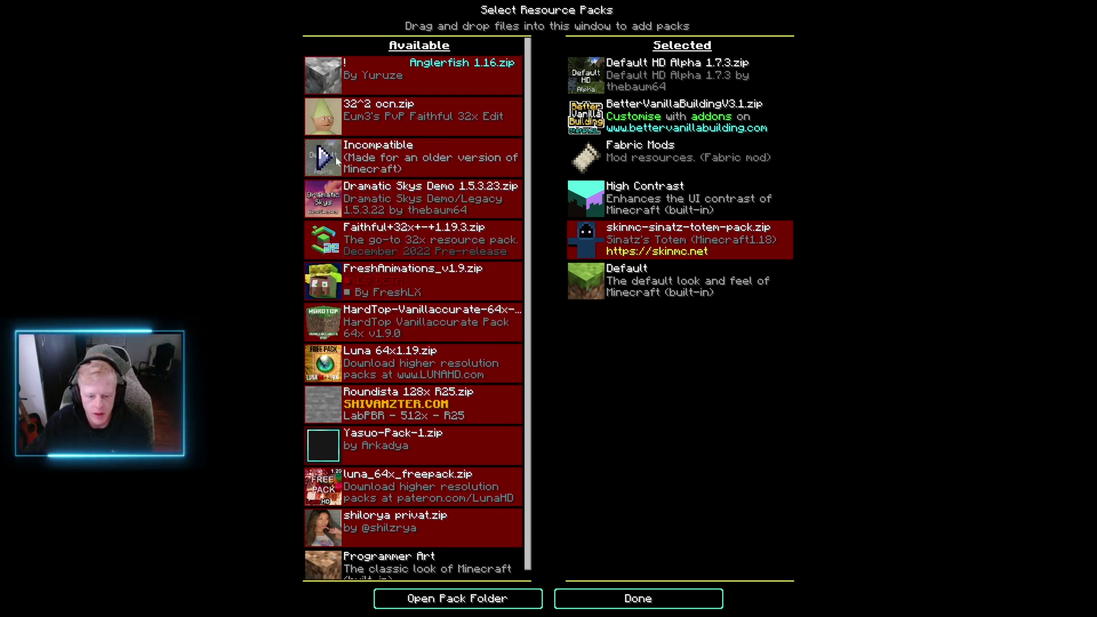
pyautogui.click(318, 198)
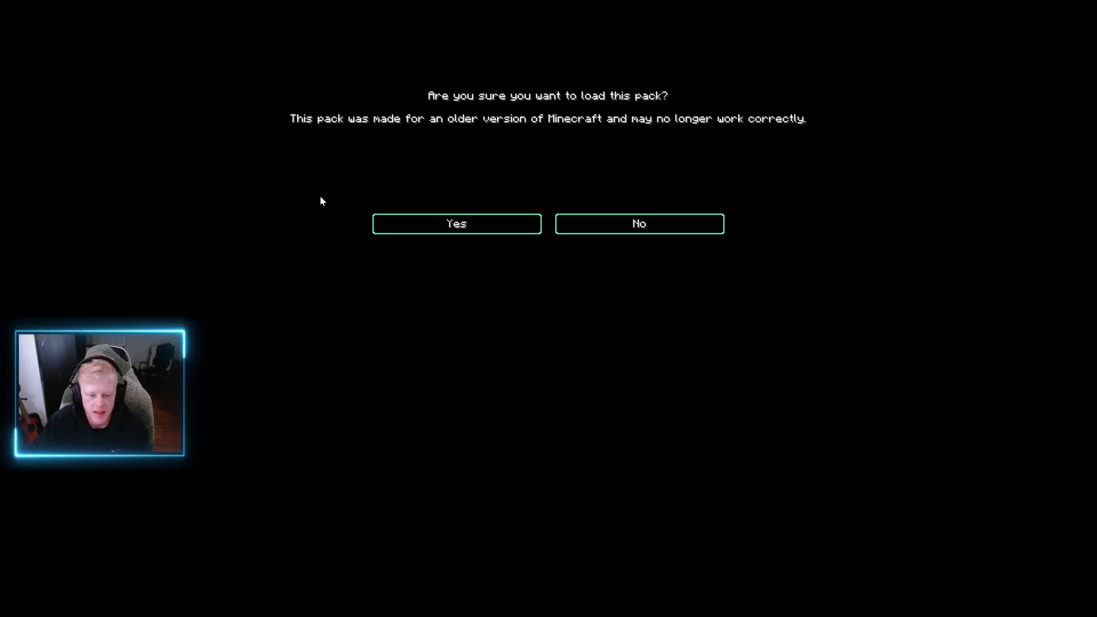
pyautogui.click(446, 224)
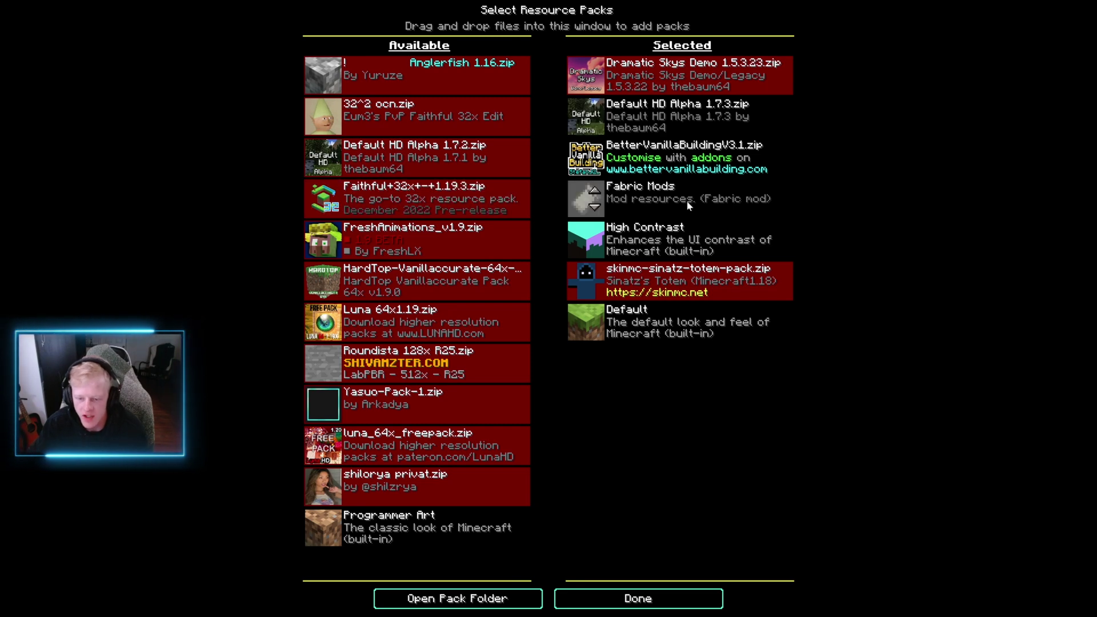
pyautogui.click(661, 596)
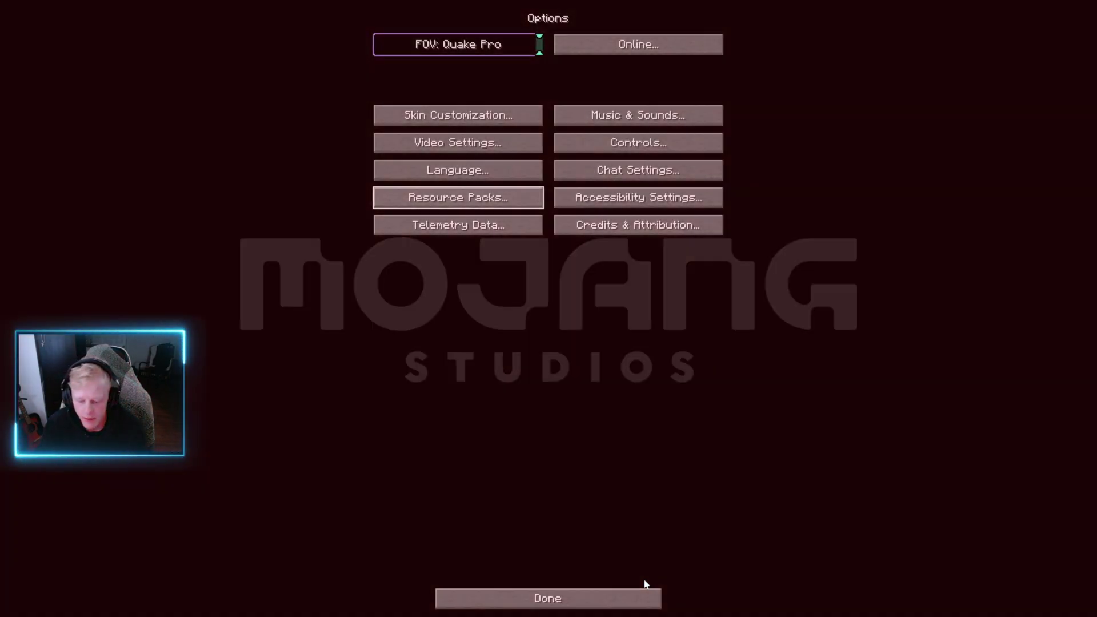
# Leave Options and load a saved world from the Singleplayer list.
pyautogui.press('Escape')
pyautogui.click(547, 220)
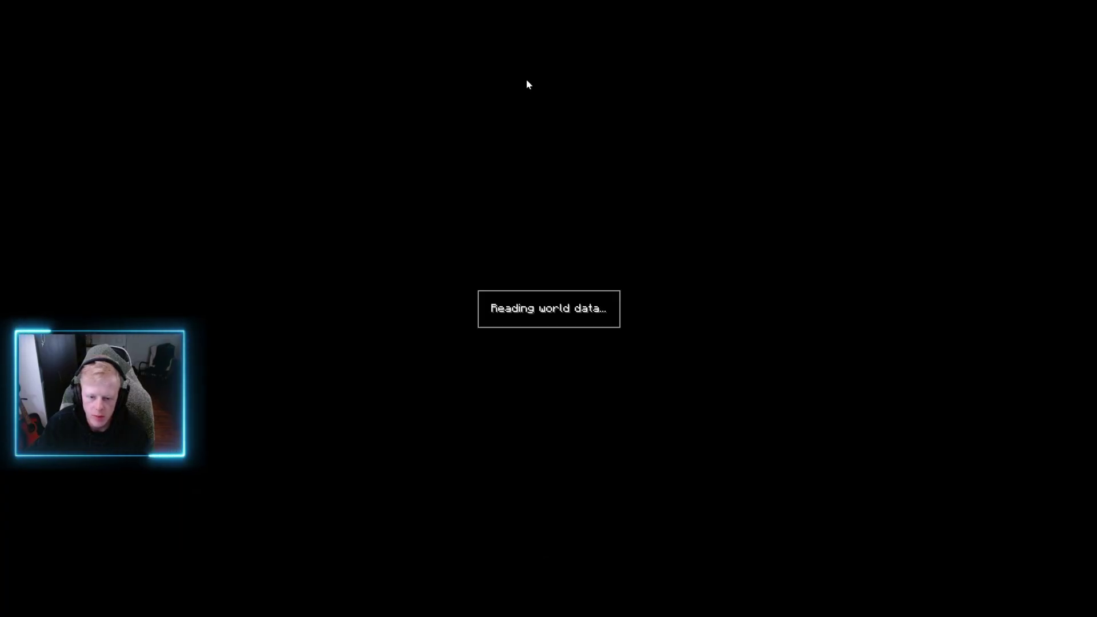
pyautogui.click(525, 79)
pyautogui.press('Return')
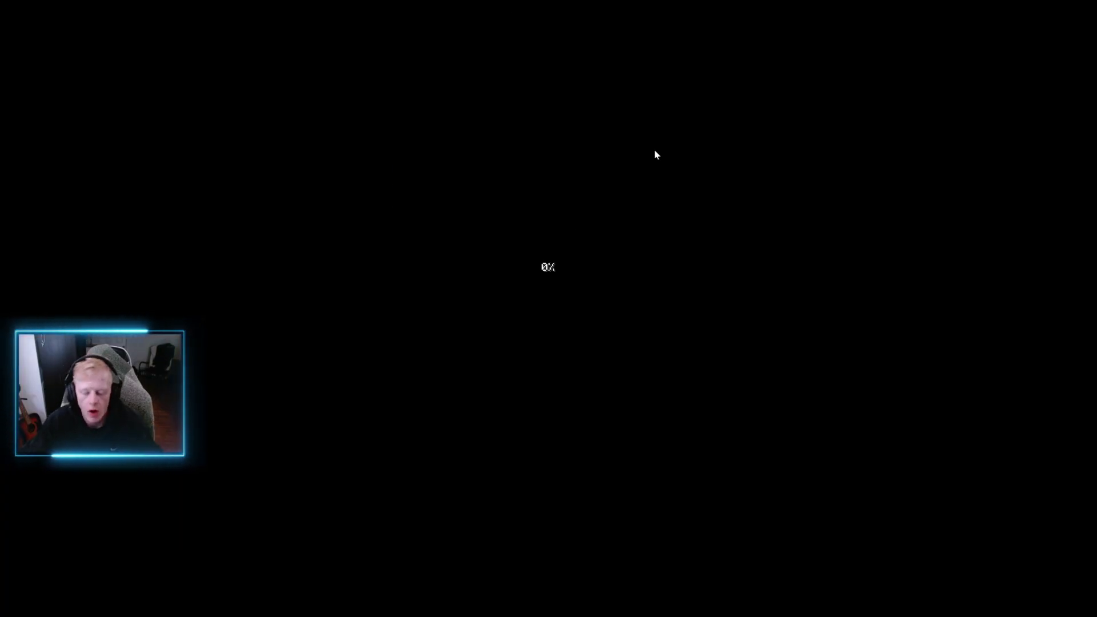